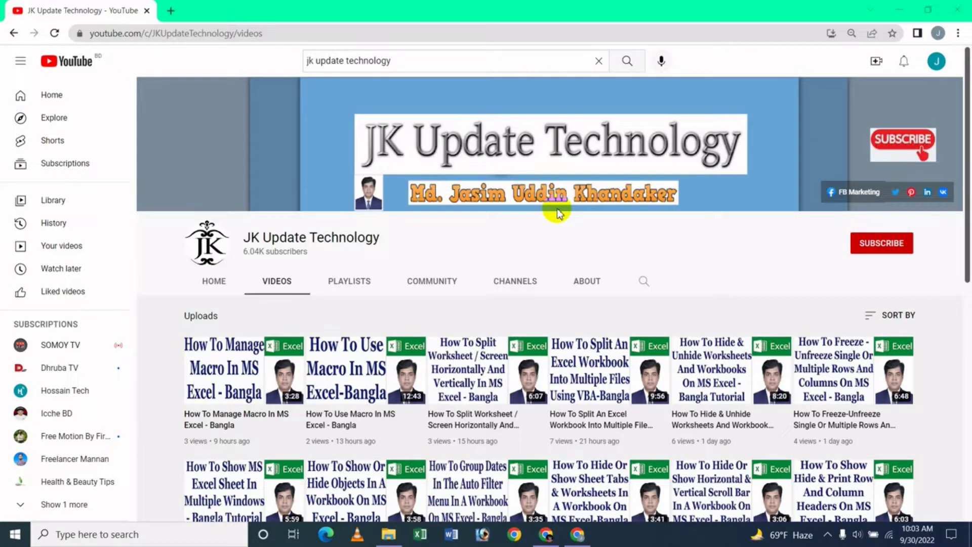
In the Excel Documents folder, select Monthly Sales Report and Sales Report Final and open both
left_click(393, 542)
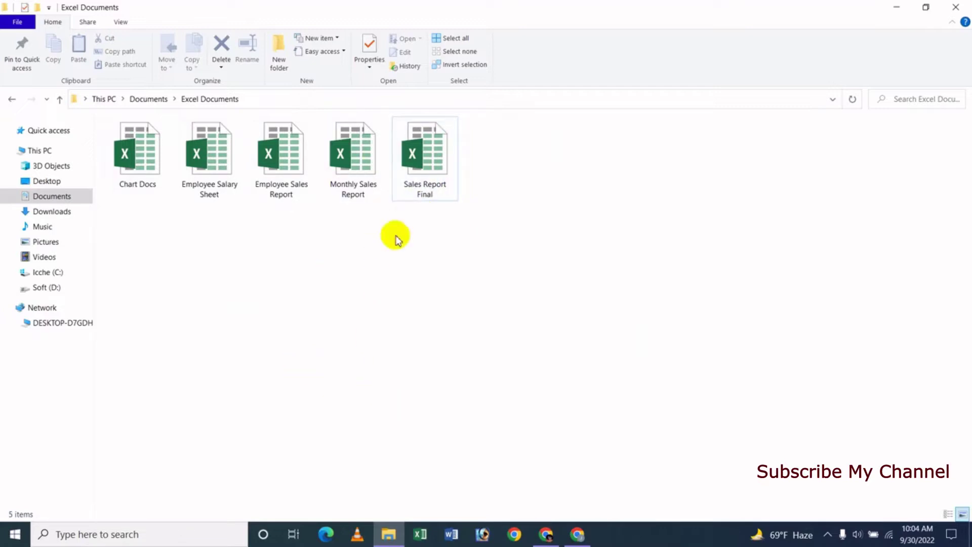
left_click(354, 191)
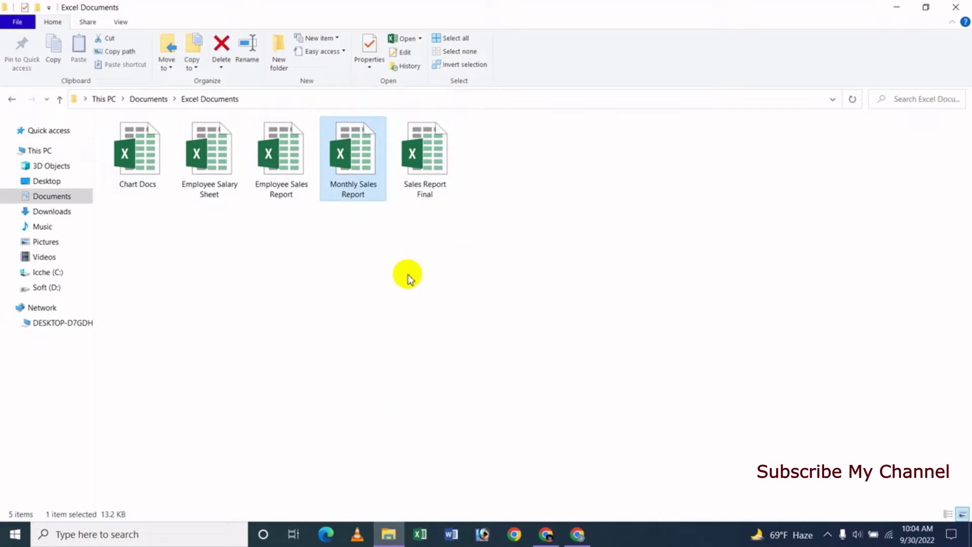
left_click(432, 182, "ctrl")
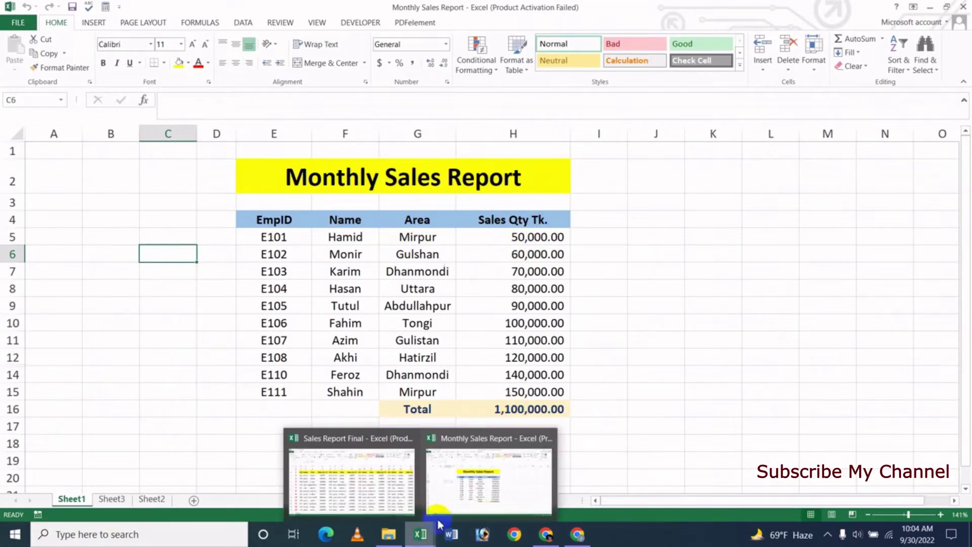
mouse_move(420, 533)
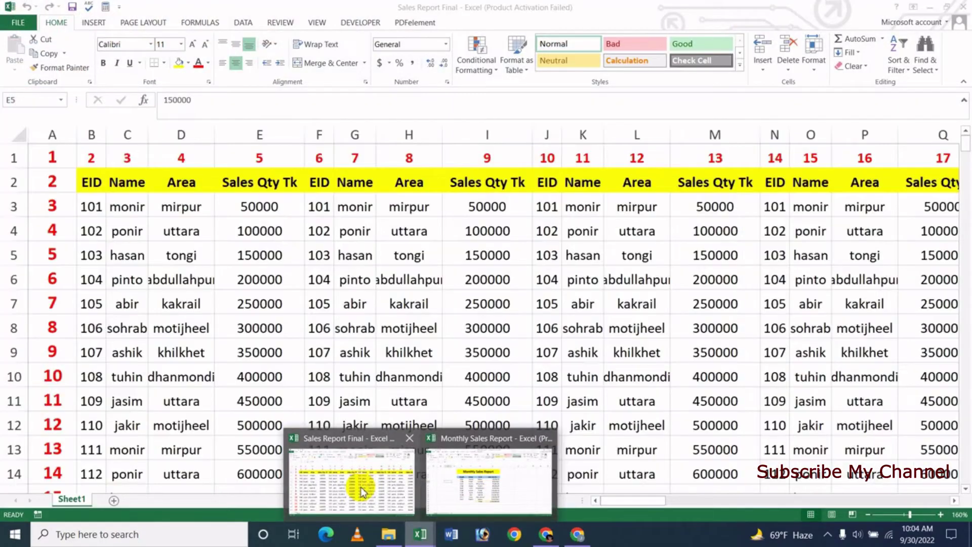
Dismiss the activation prompt and switch to Sales Report Final via View > Switch Windows
left_click(459, 481)
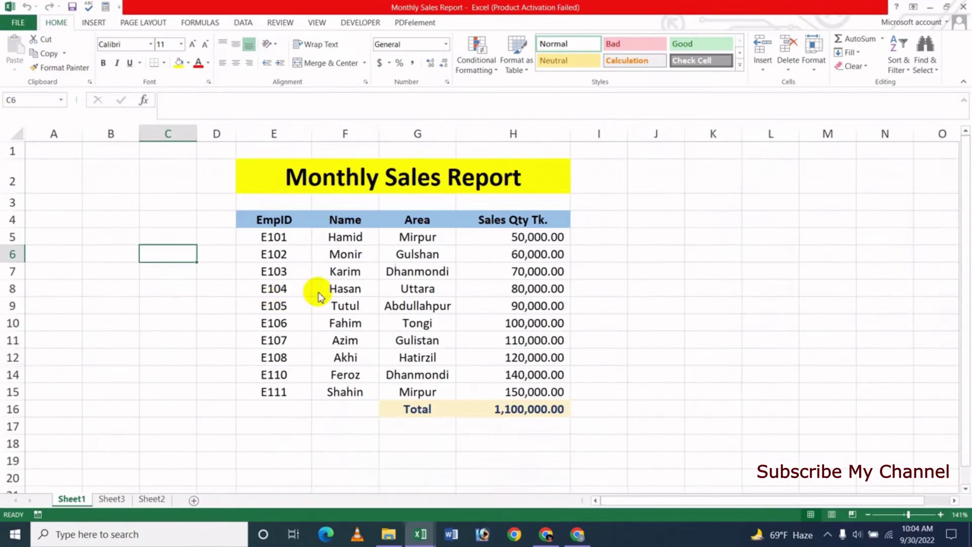
left_click(619, 391)
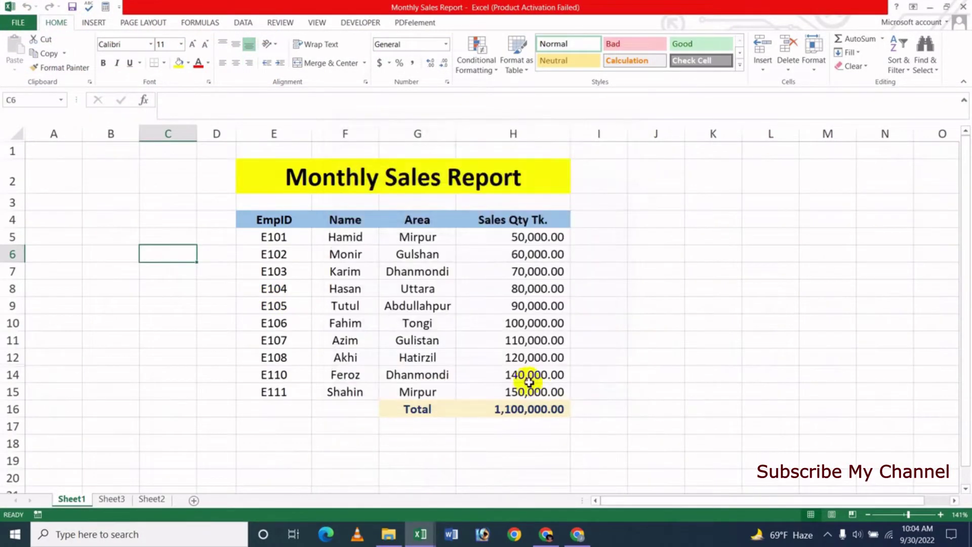
left_click(317, 22)
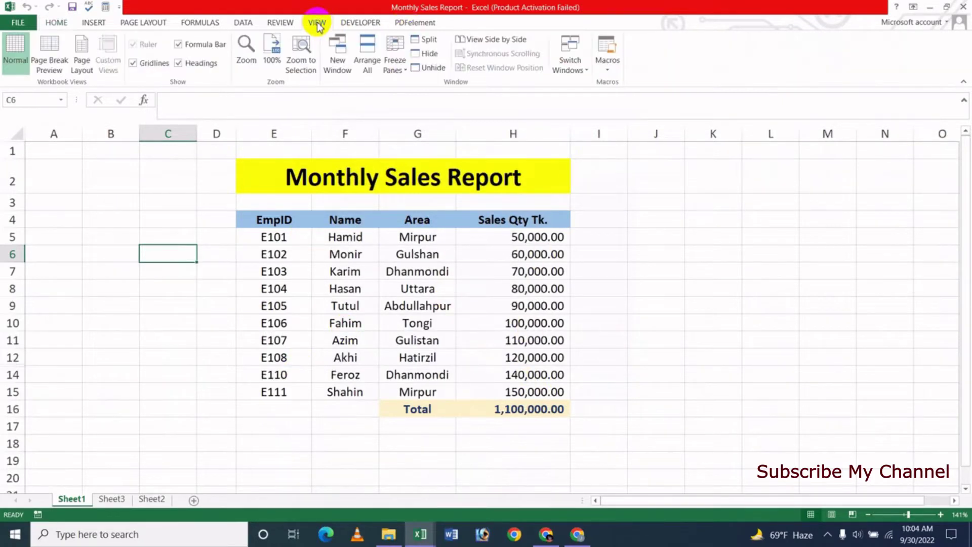
left_click(586, 71)
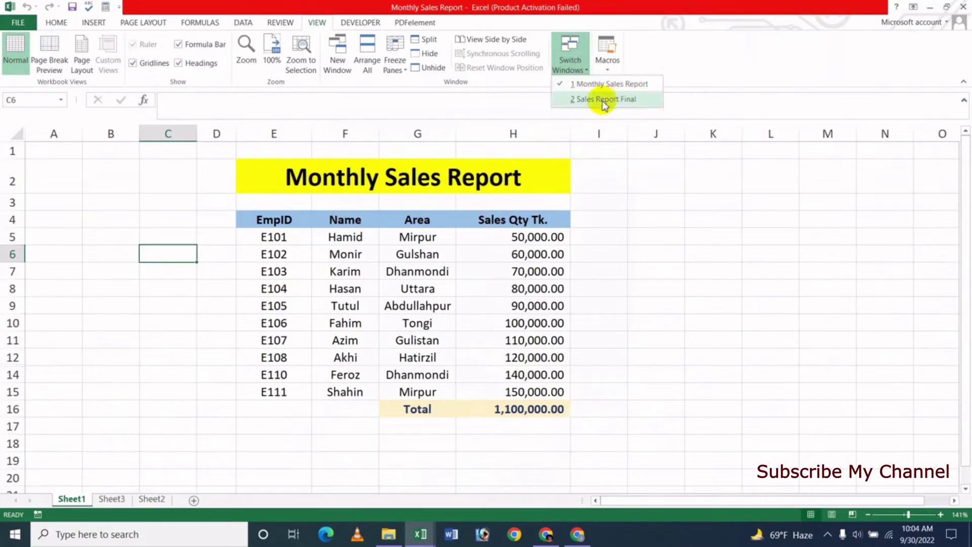
left_click(602, 100)
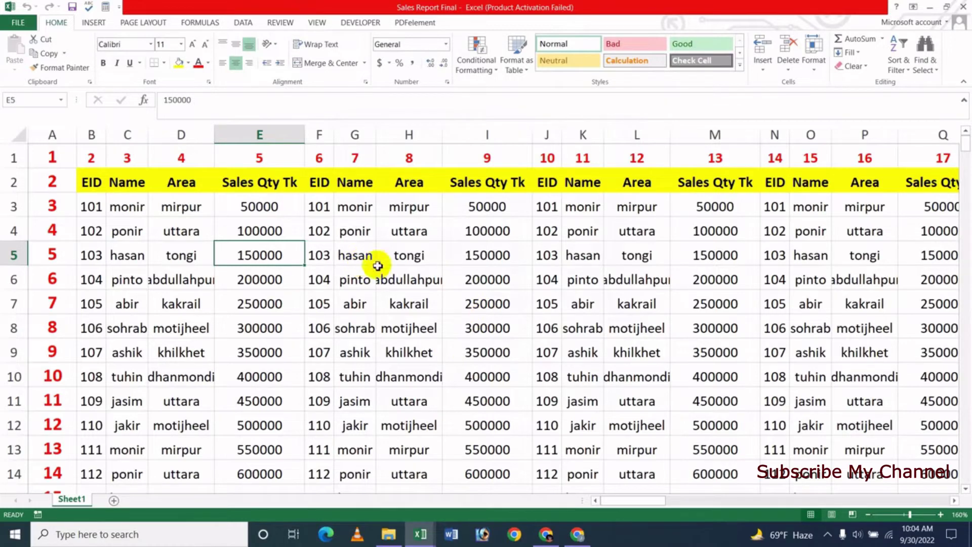
left_click(317, 22)
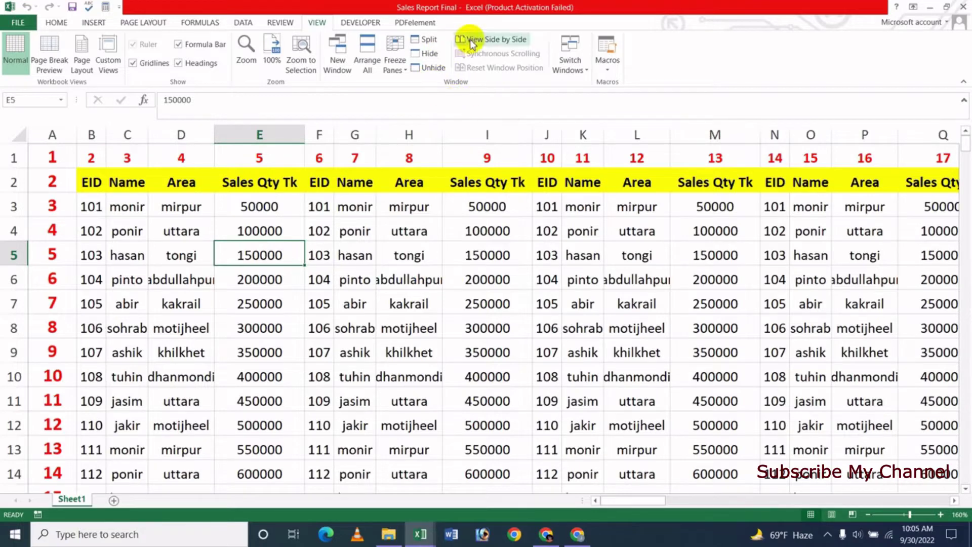
Turn on View Side by Side and scroll Sales Report Final from cell H4
left_click(490, 45)
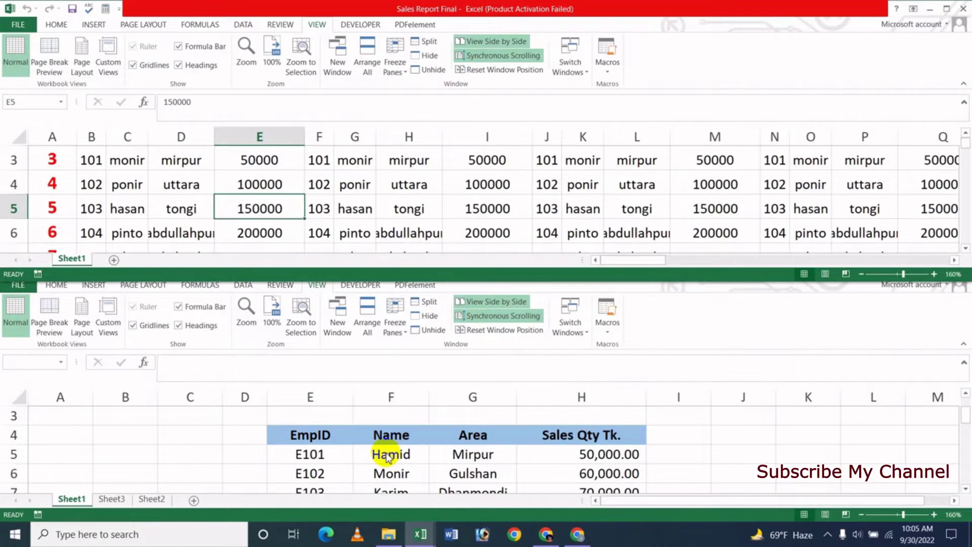
left_click(410, 186)
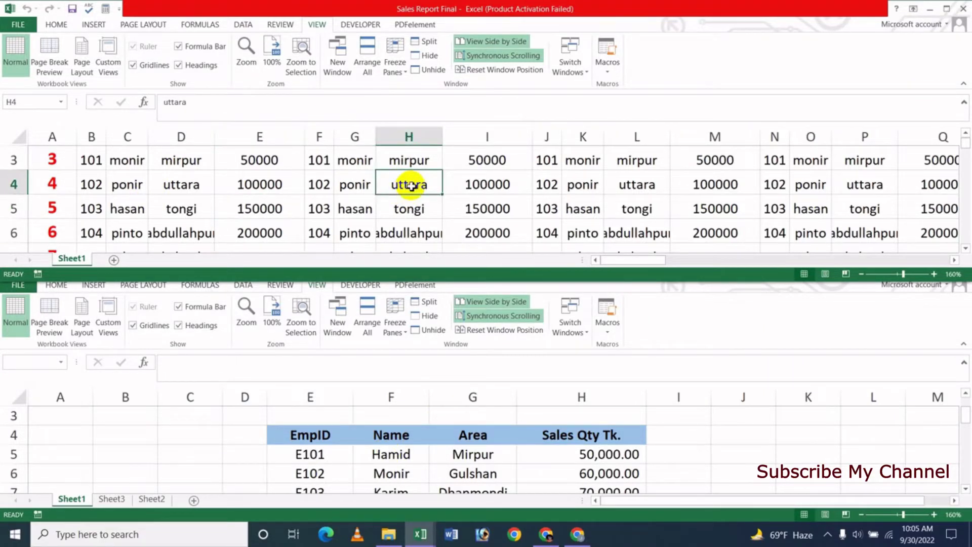
scroll(410, 186, "down", 1)
scroll(410, 186, "down", 1)
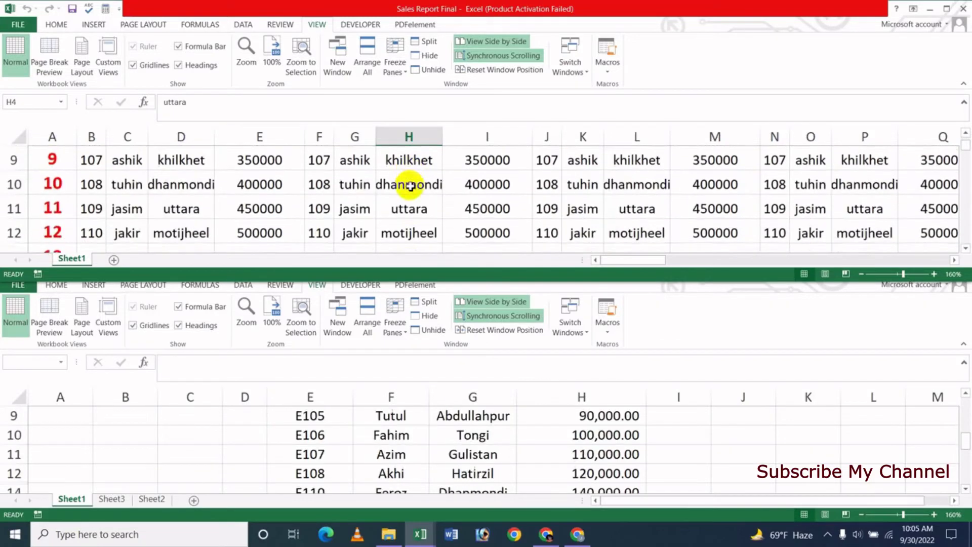
scroll(411, 186, "down", 1)
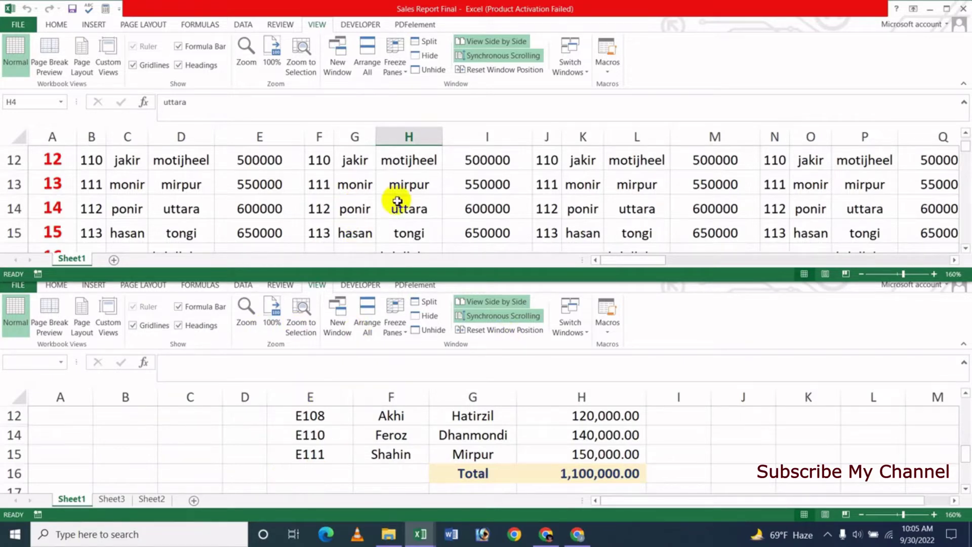
Scroll Monthly Sales Report from E20 to test linked scrolling, then turn Synchronous Scrolling off
left_click(253, 460)
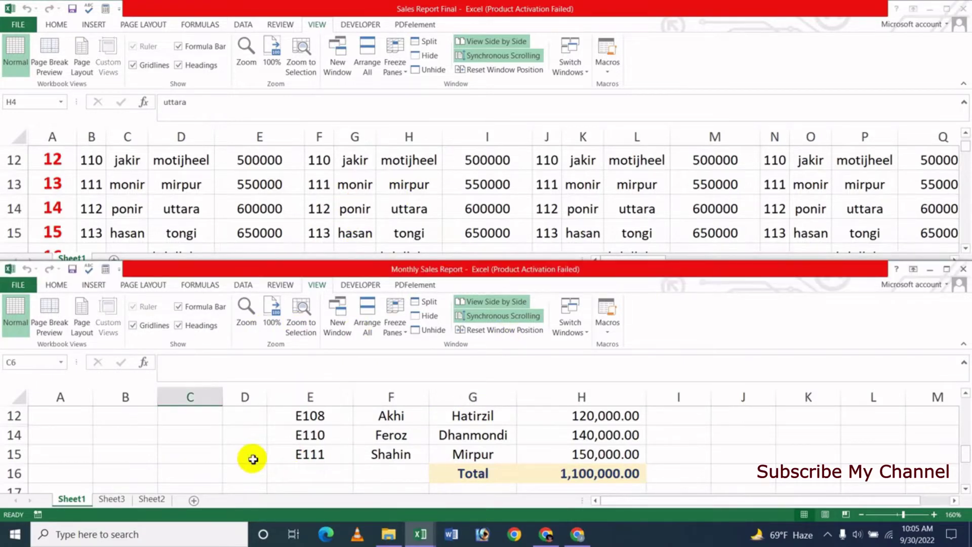
scroll(253, 459, "down", 2)
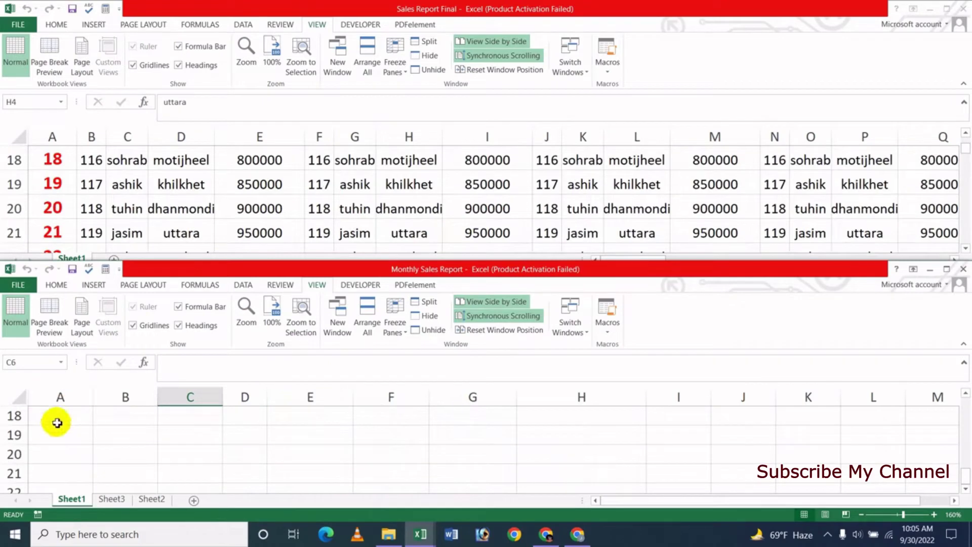
left_click(288, 448)
scroll(288, 445, "down", 3)
scroll(290, 447, "down", 1)
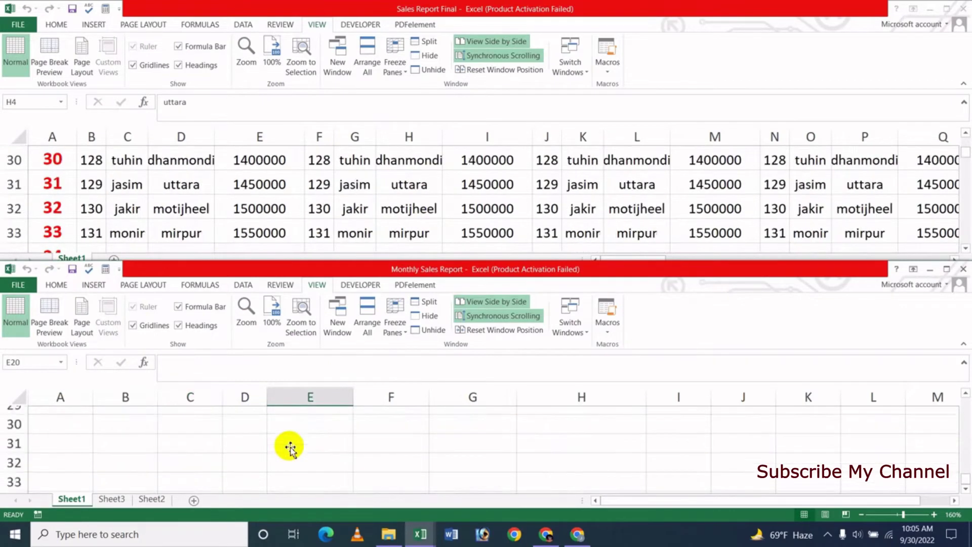
scroll(290, 447, "up", 3)
scroll(290, 447, "up", 4)
scroll(289, 447, "up", 3)
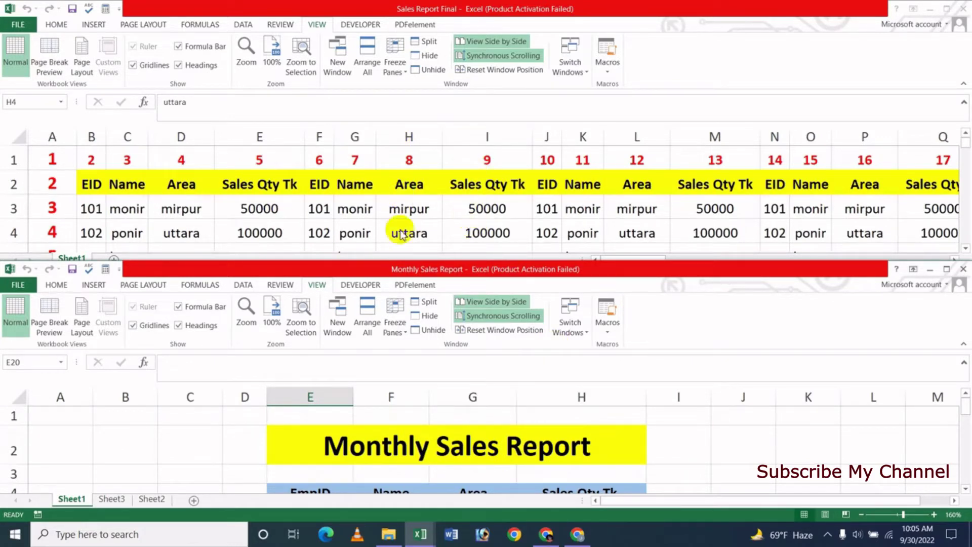
left_click(380, 212)
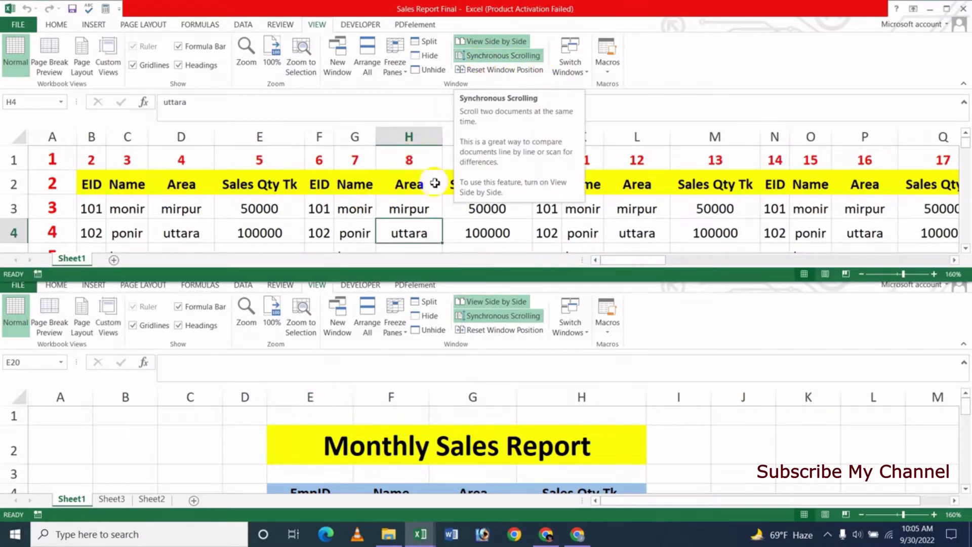
left_click(490, 60)
Scroll Sales Report Final on its own, selecting cells I3 and H14
left_click(485, 210)
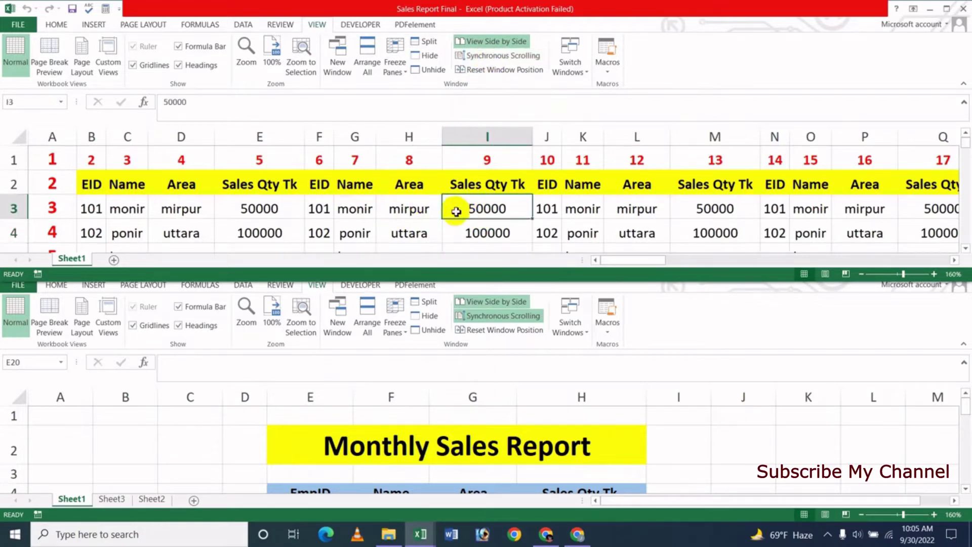
scroll(440, 207, "down", 2)
scroll(441, 207, "down", 1)
scroll(441, 208, "down", 1)
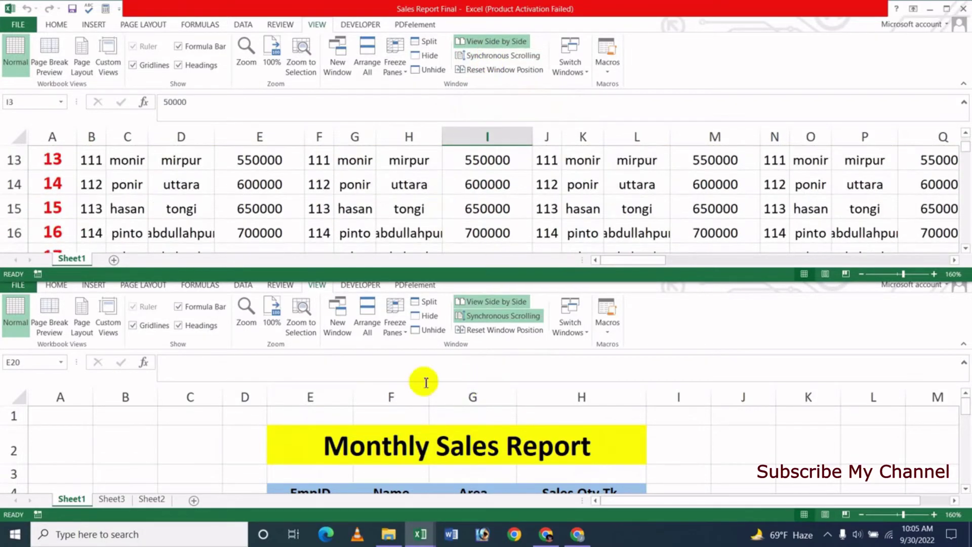
left_click(409, 192)
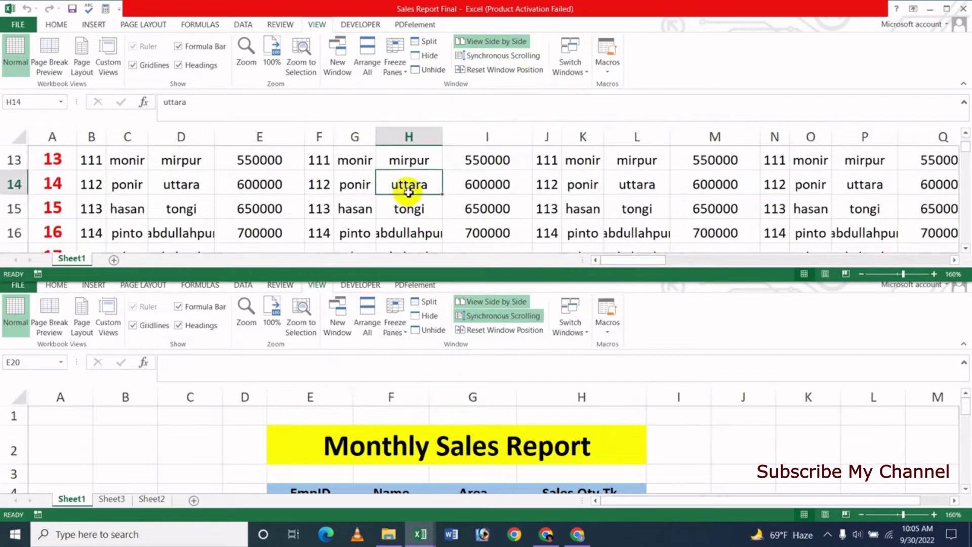
scroll(408, 192, "down", 2)
Scroll Monthly Sales Report separately and select the 70,000.00 amount in H7
left_click(683, 448)
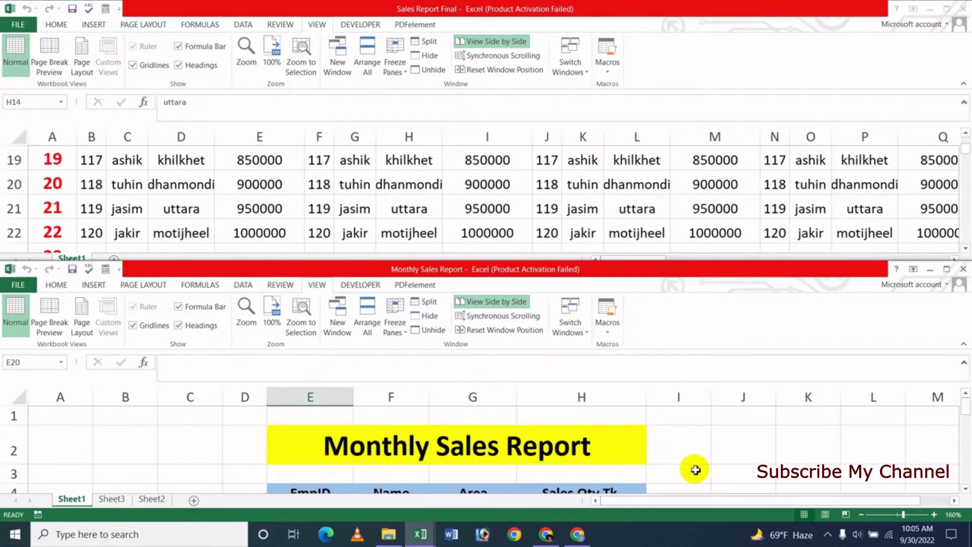
scroll(695, 470, "down", 3)
scroll(695, 470, "down", 1)
scroll(695, 470, "up", 3)
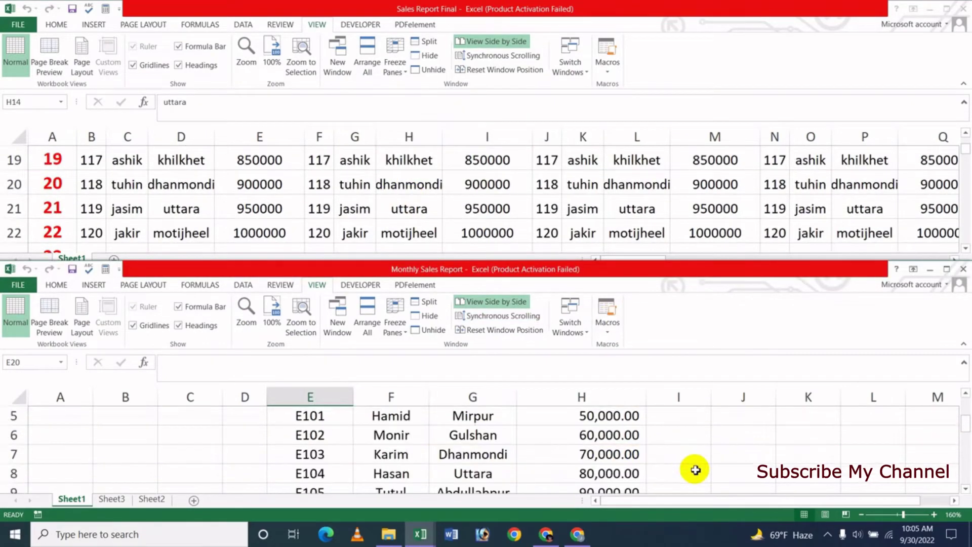
left_click(610, 448)
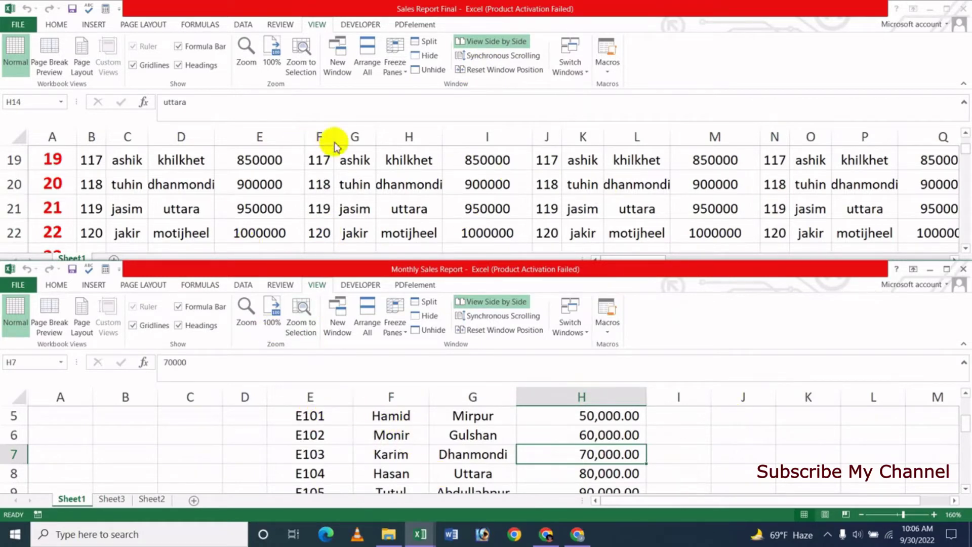
Select F20 in Sales Report Final and scroll it back up
left_click(342, 174)
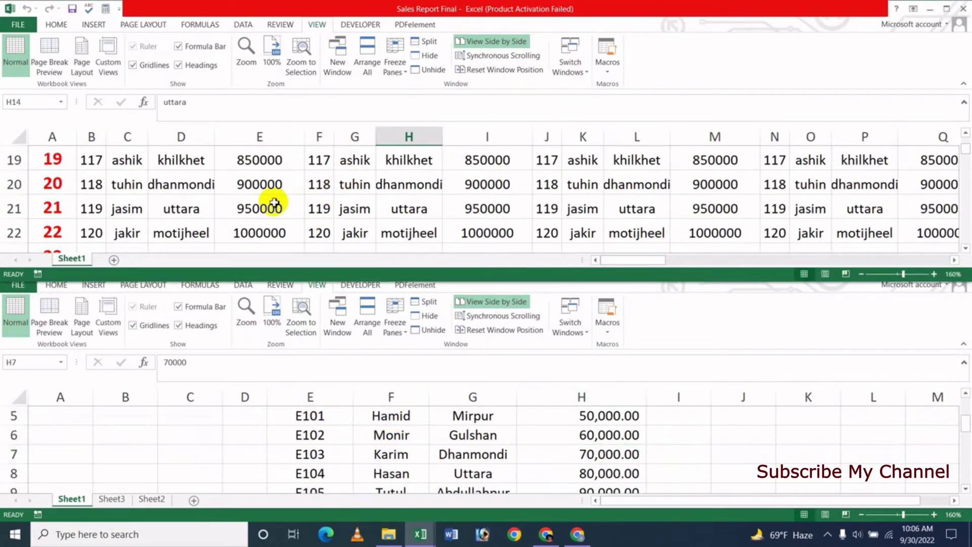
left_click(322, 188)
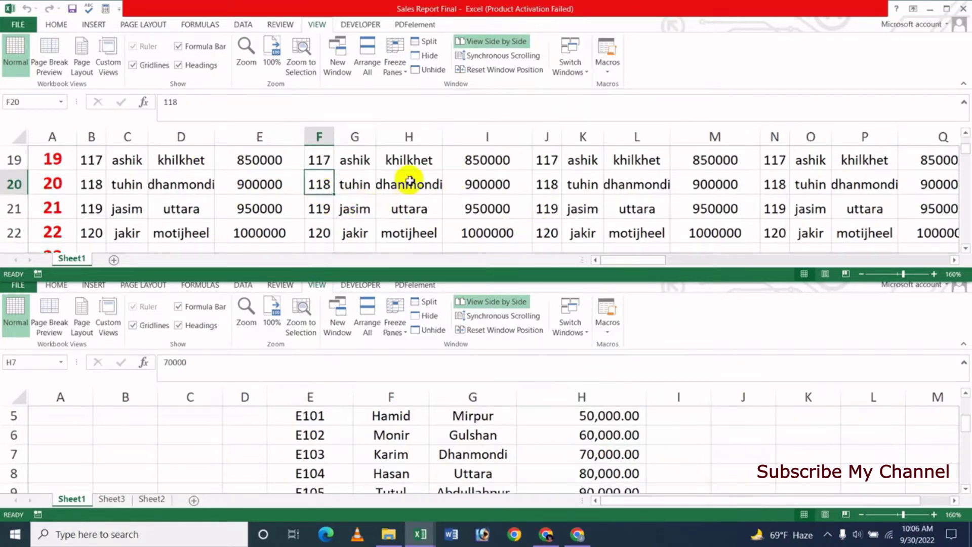
scroll(349, 206, "up", 4)
scroll(349, 208, "up", 2)
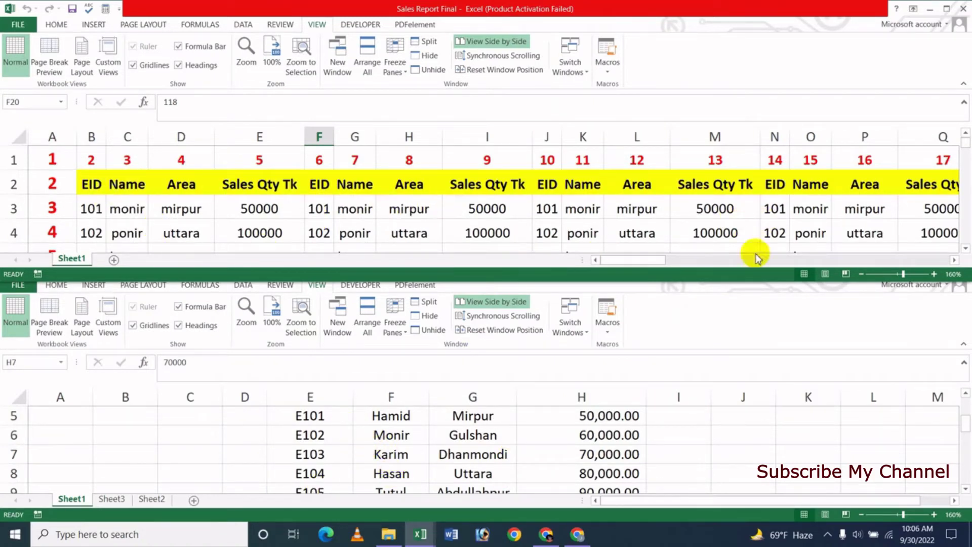
Select B6 in Monthly Sales Report and scroll down past the sales table
left_click(157, 414)
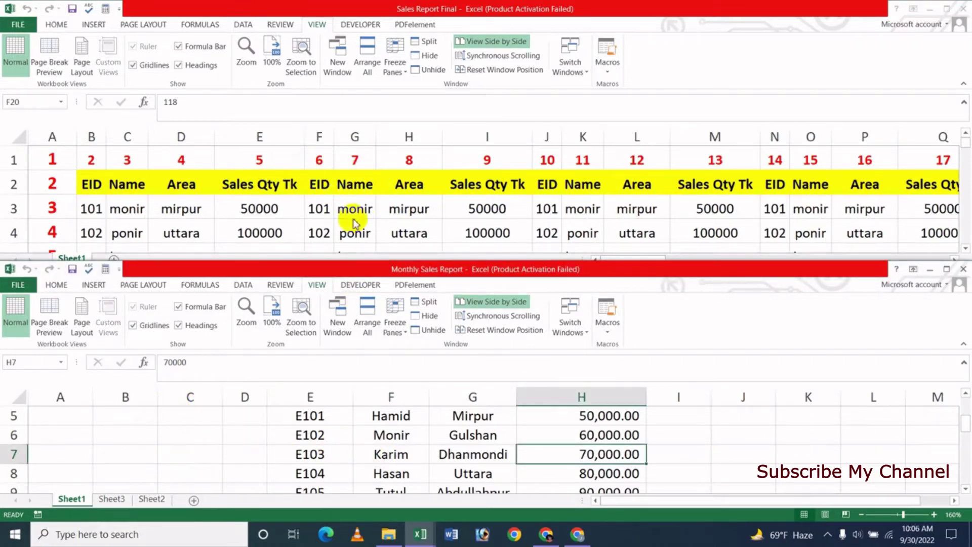
left_click(132, 431)
scroll(132, 431, "down", 1)
scroll(133, 432, "down", 2)
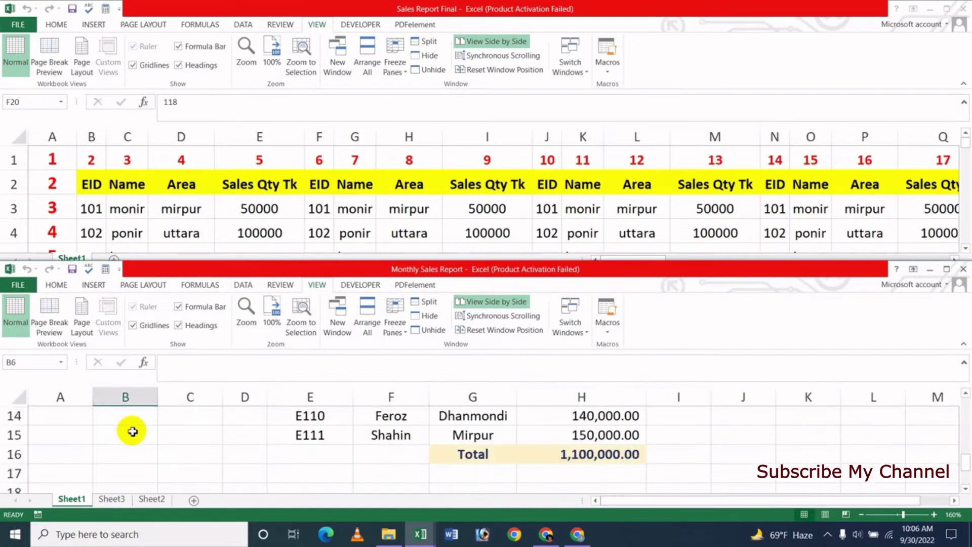
scroll(133, 433, "down", 1)
Enter test text 'dsds' and 'dsf' in row 19 of Monthly Sales Report, then scroll back to the top
left_click(82, 439)
double_click(132, 454)
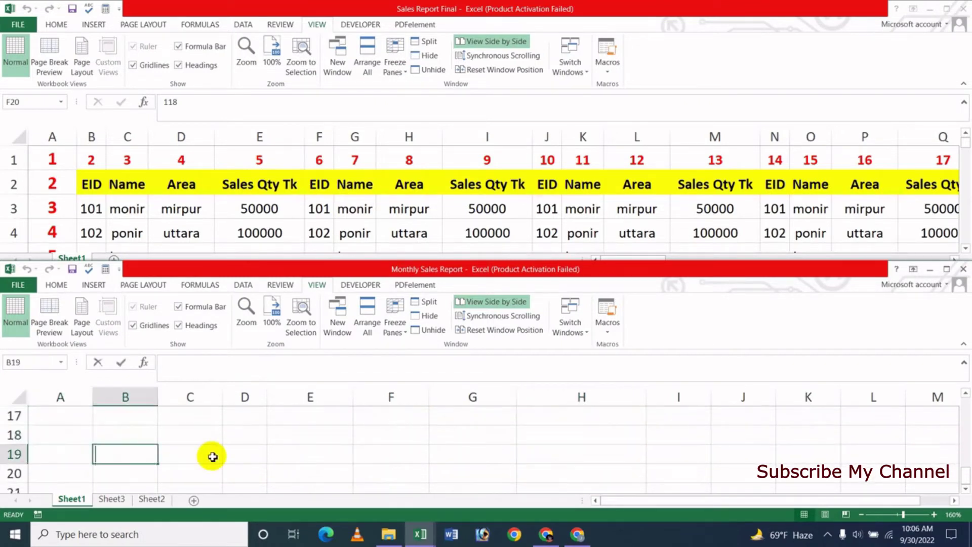
type("dsds")
left_click(243, 454)
type("dsf")
left_click(304, 472)
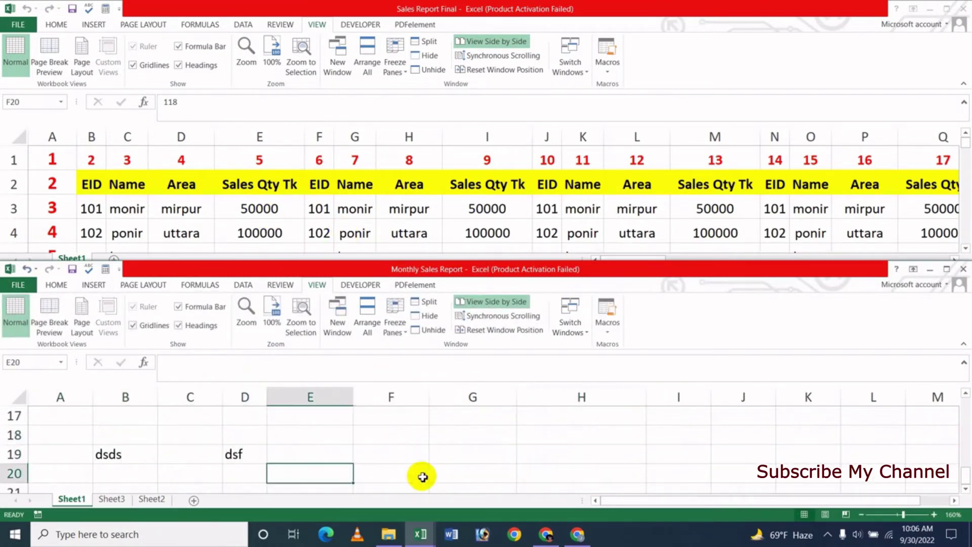
left_click(423, 476)
scroll(422, 476, "up", 3)
scroll(279, 442, "up", 3)
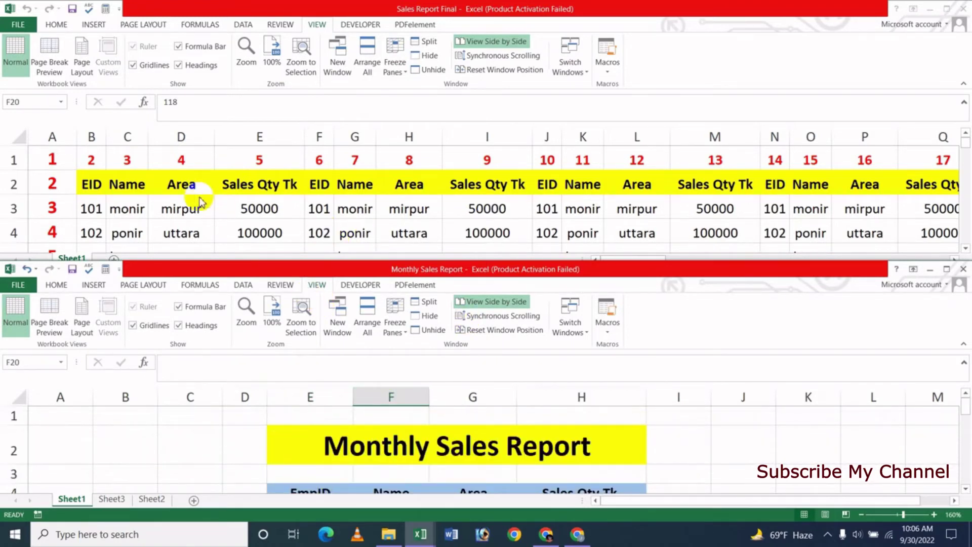
Scroll Sales Report Final down to its last data row, 295, while Monthly Sales Report stays still
scroll(537, 474, "down", 1)
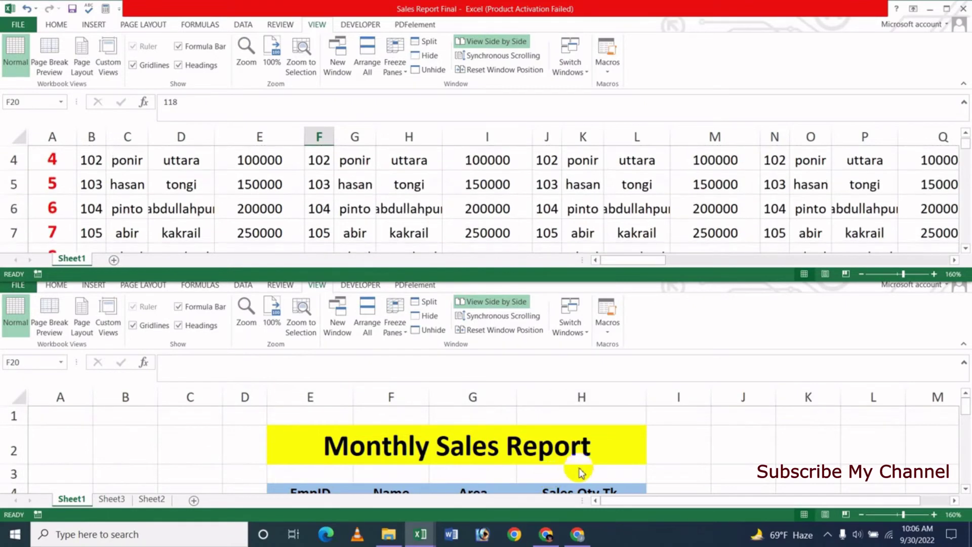
scroll(580, 473, "down", 1)
scroll(623, 423, "up", 1)
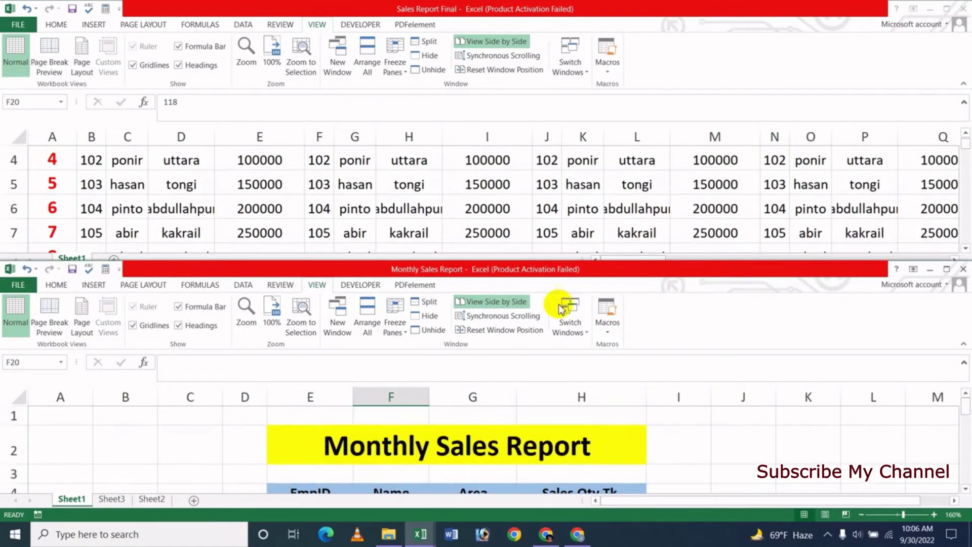
scroll(536, 212, "down", 3)
scroll(537, 218, "down", 6)
scroll(537, 218, "down", 9)
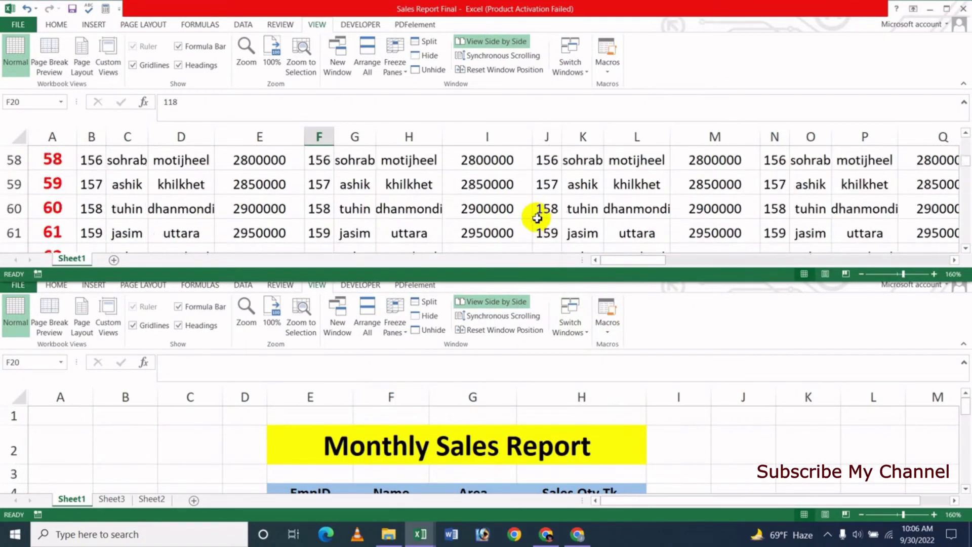
scroll(538, 218, "down", 10)
scroll(532, 223, "down", 6)
scroll(536, 226, "down", 11)
scroll(527, 221, "down", 11)
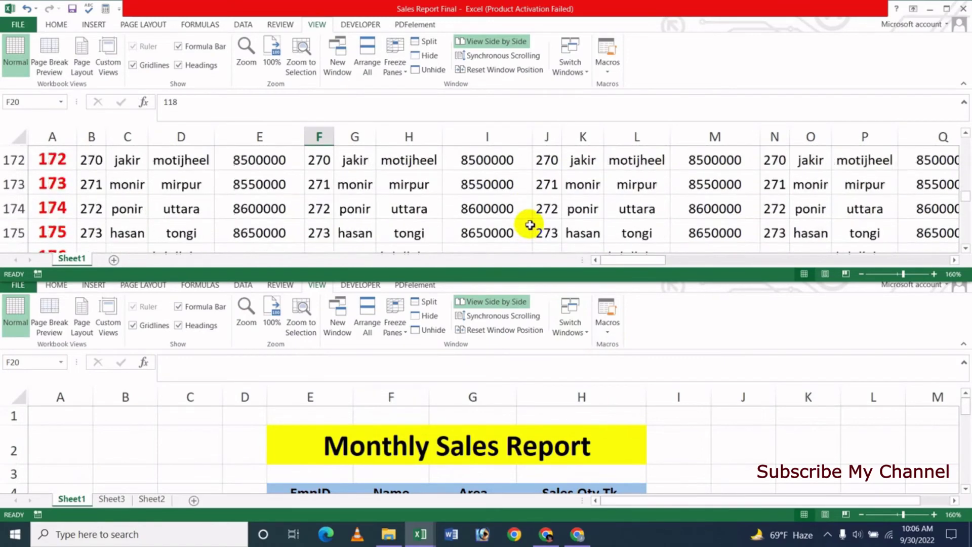
scroll(530, 224, "down", 5)
scroll(514, 228, "down", 9)
scroll(516, 229, "down", 5)
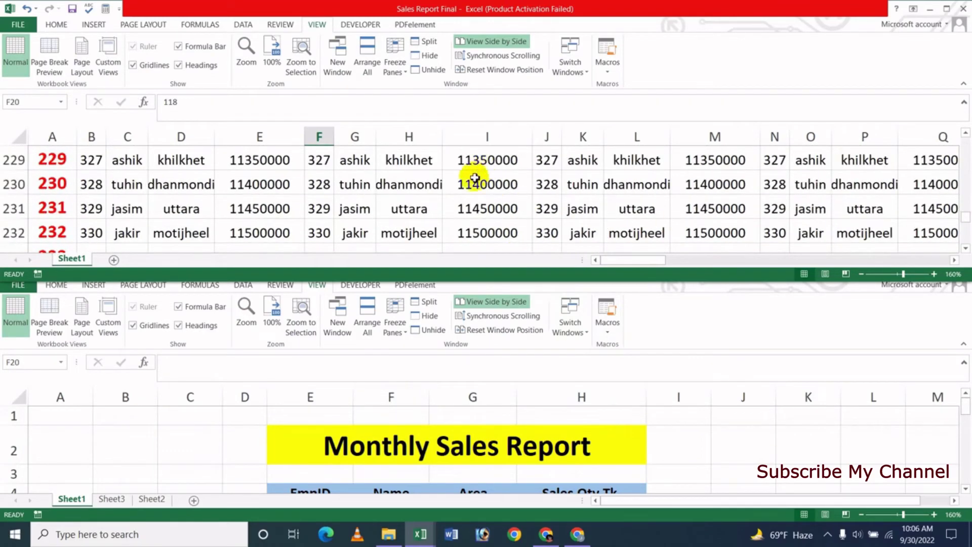
scroll(474, 177, "down", 7)
scroll(471, 173, "down", 5)
scroll(471, 173, "down", 3)
scroll(463, 191, "down", 5)
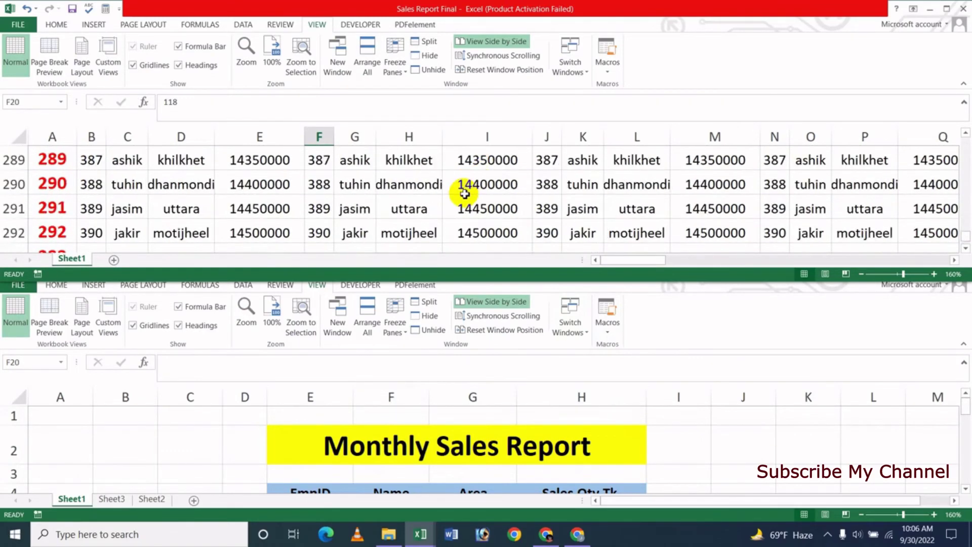
scroll(462, 192, "down", 5)
scroll(462, 193, "up", 2)
scroll(463, 192, "up", 1)
scroll(173, 160, "up", 1)
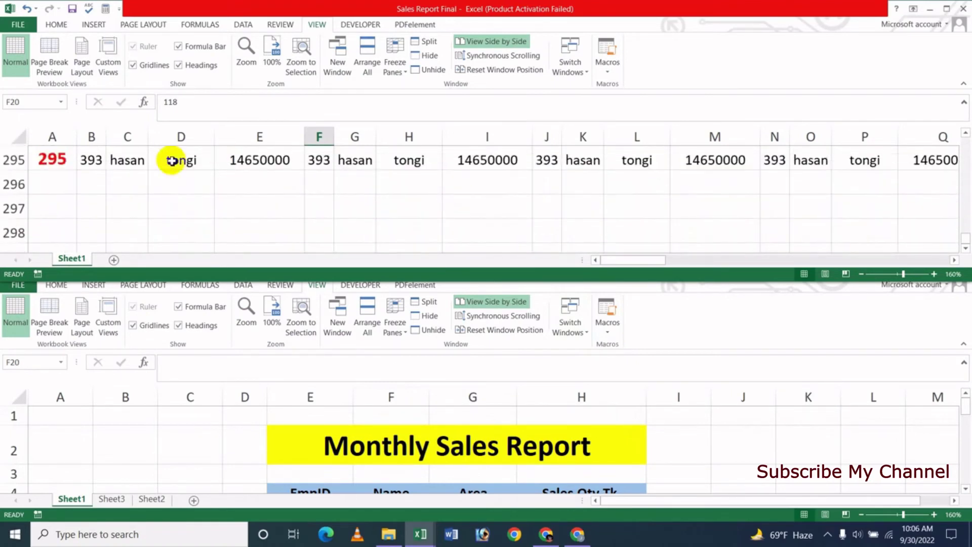
Enter test text 'dffgds' in A296 and 'fdgfdg' in E297 of Sales Report Final
left_click(70, 189)
type("dffgds")
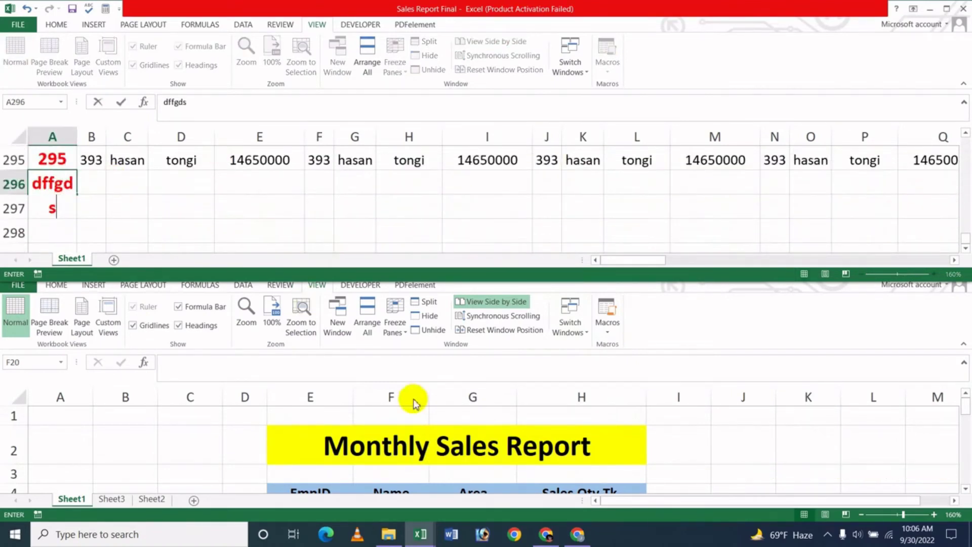
left_click(230, 203)
type("fdgfdg")
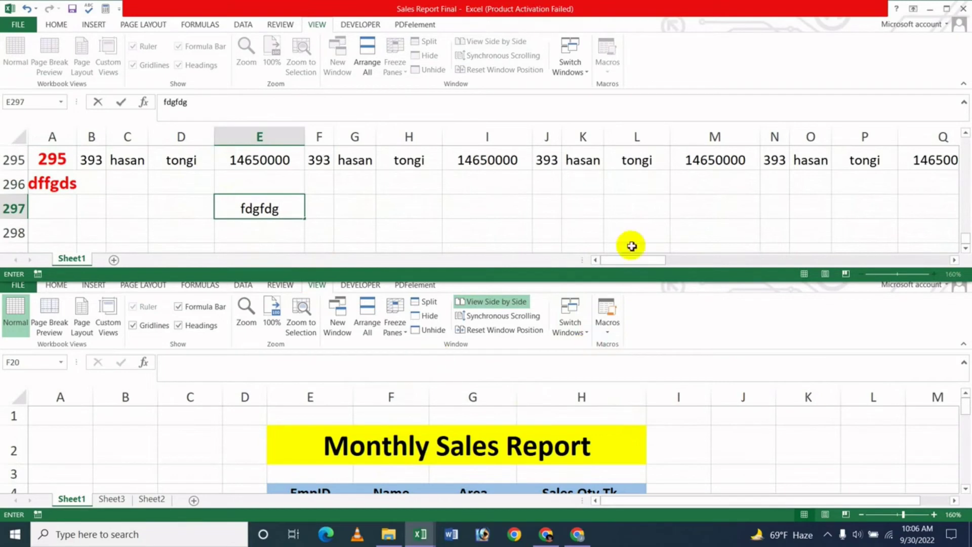
left_click(679, 476)
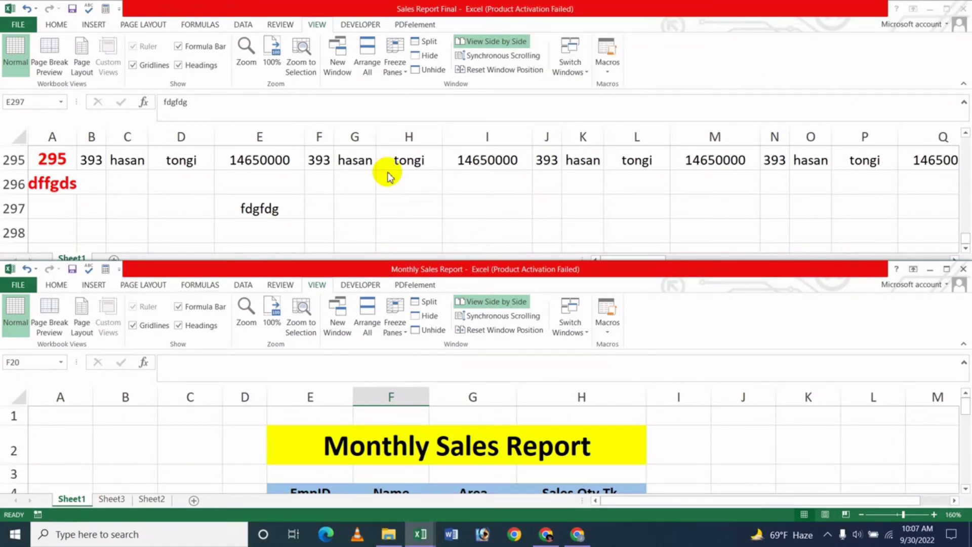
left_click(577, 534)
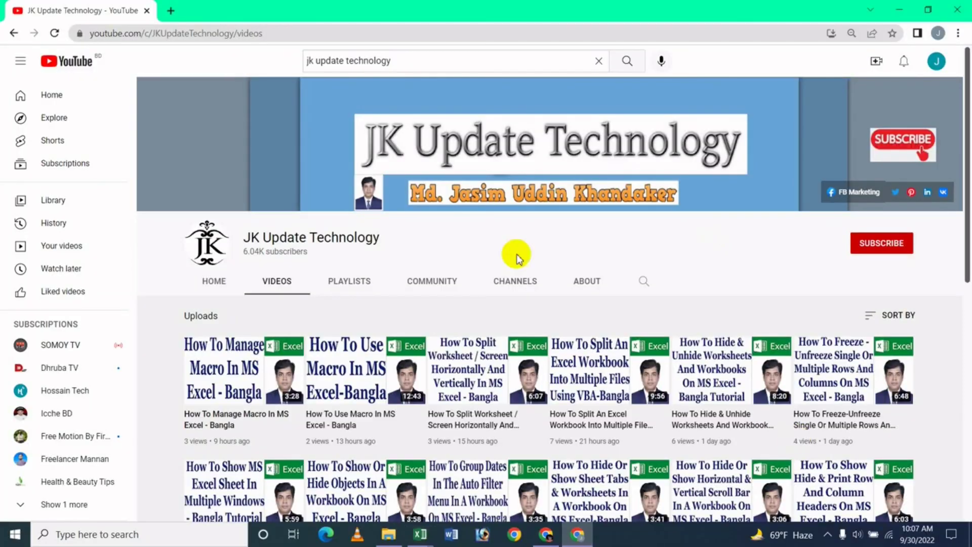